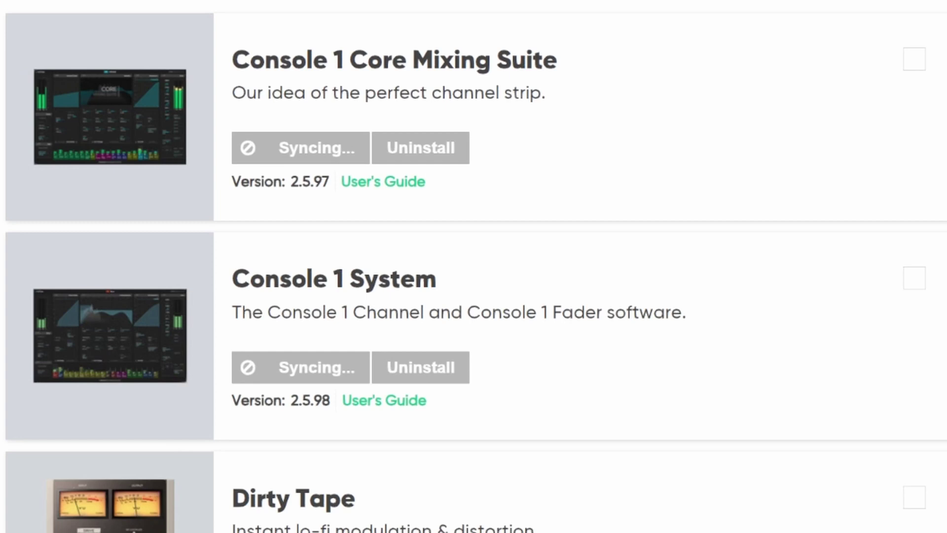
Step: Point out the Console 1 System version, with the empty 'map video' project open
left_click_drag(231, 400, 305, 400)
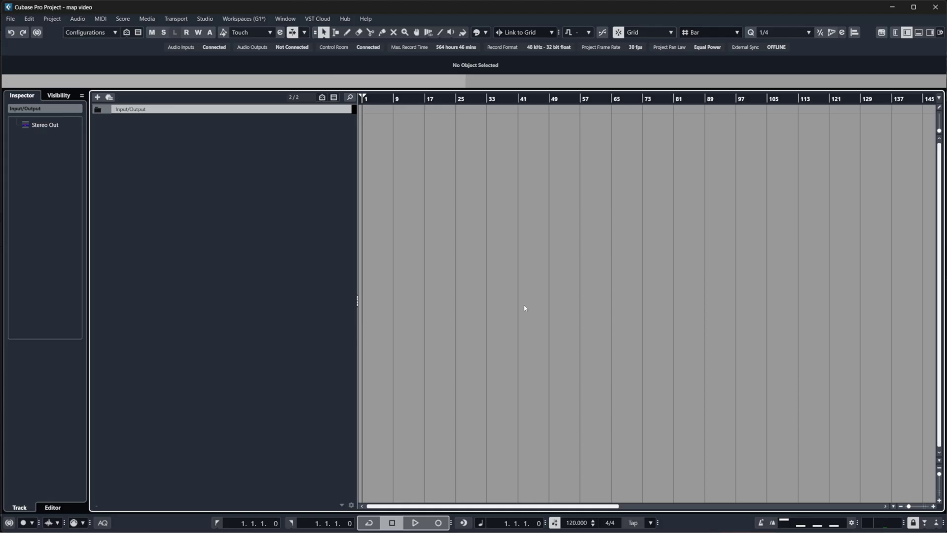
Step: Open the Add MIDI Controller Surface form from the MIDI Controllers Overview in the lower zone
left_click(919, 33)
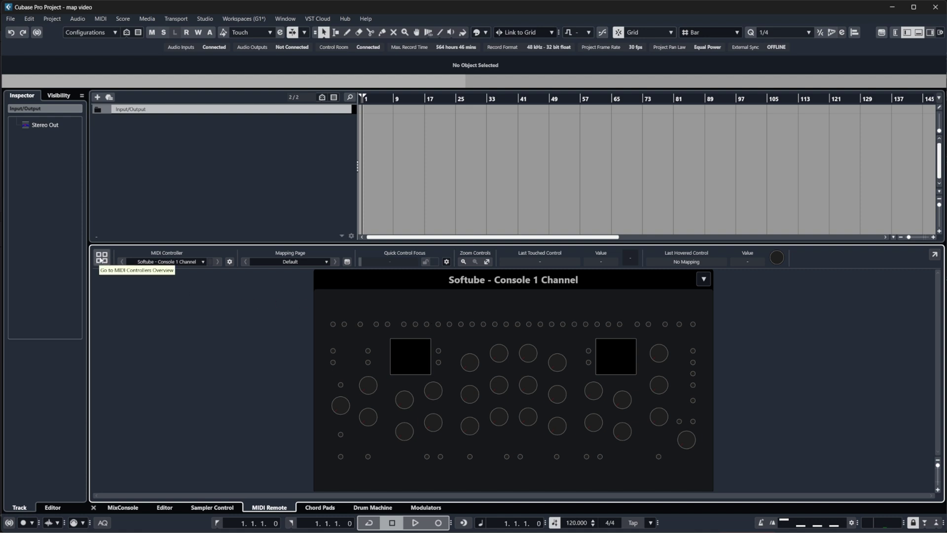
left_click(102, 257)
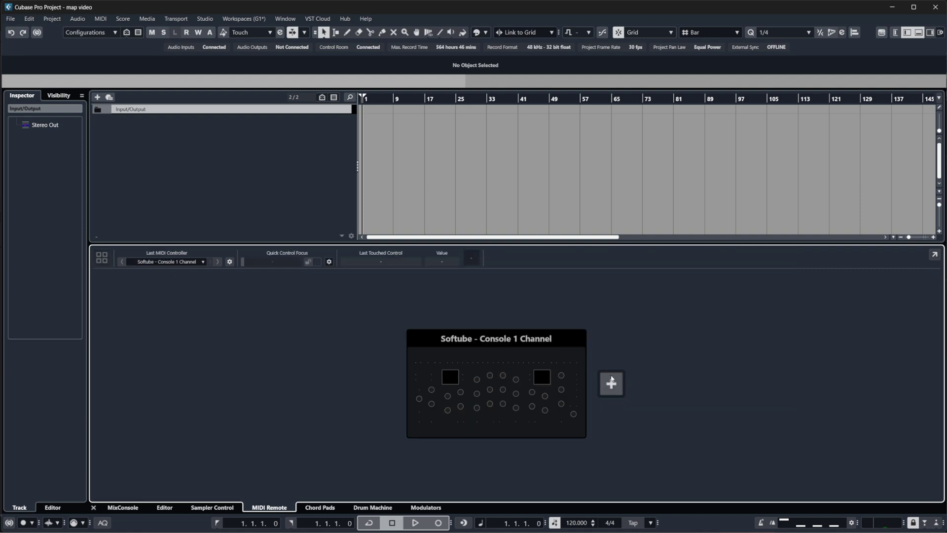
left_click(612, 384)
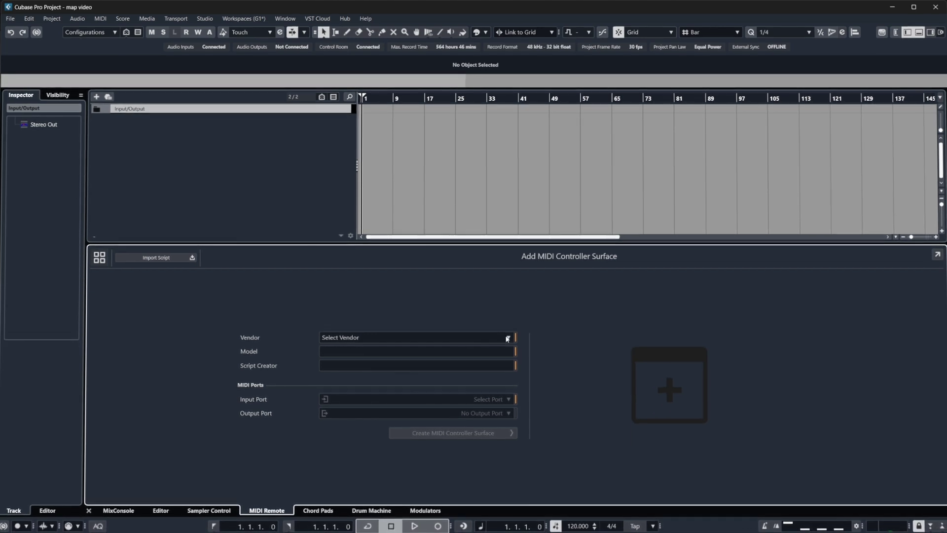
Step: Add a new vendor and model, both named 'MK3 MIDI Device'
left_click(507, 339)
scroll(436, 407, "down", 5)
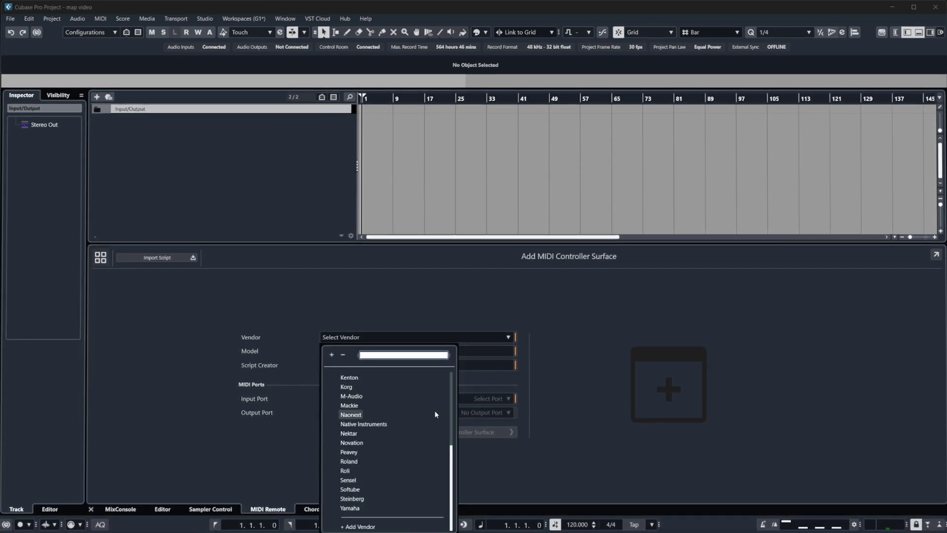
left_click(364, 525)
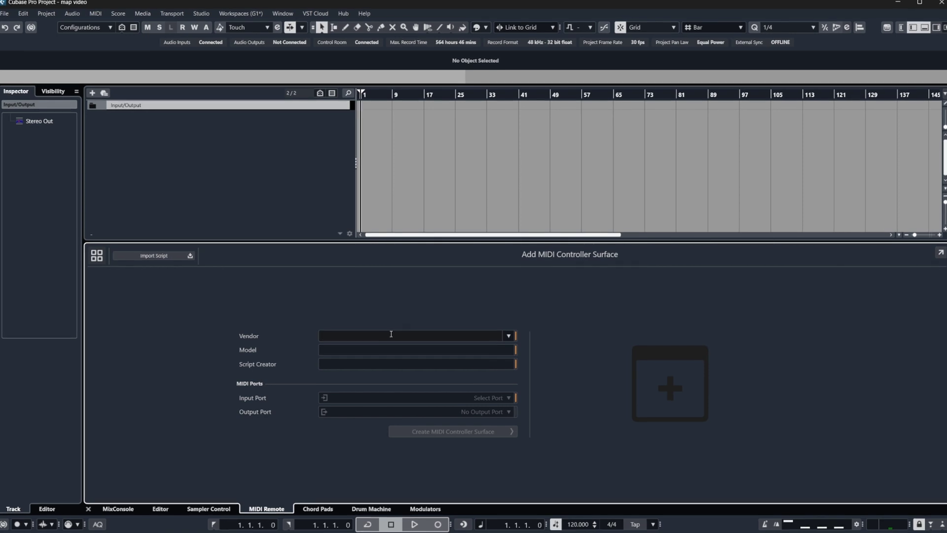
type("MK3 MIDI D")
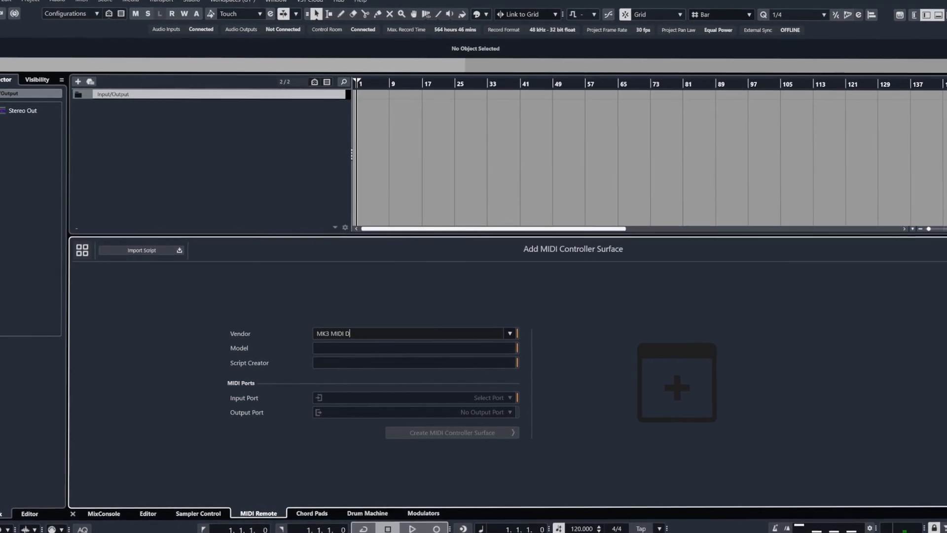
type("evice")
left_click(332, 345)
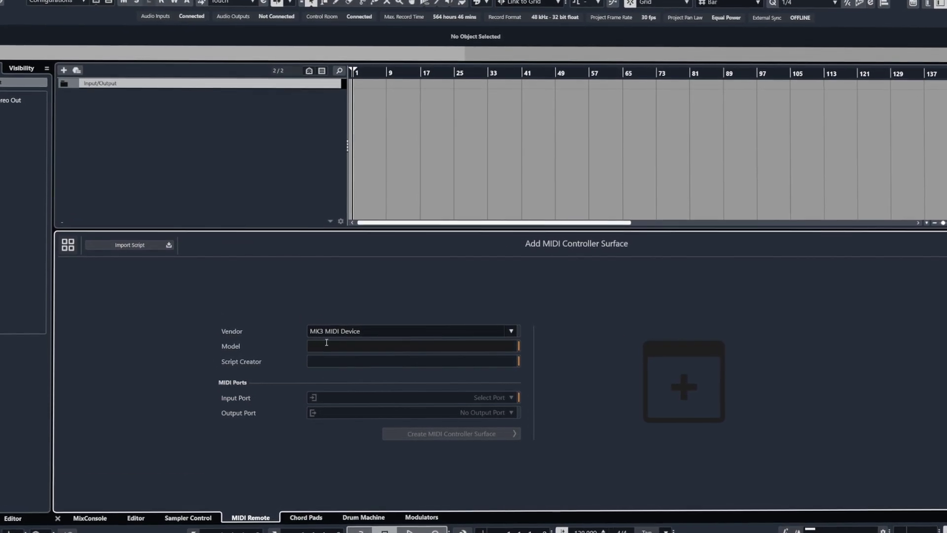
type("MK3 ")
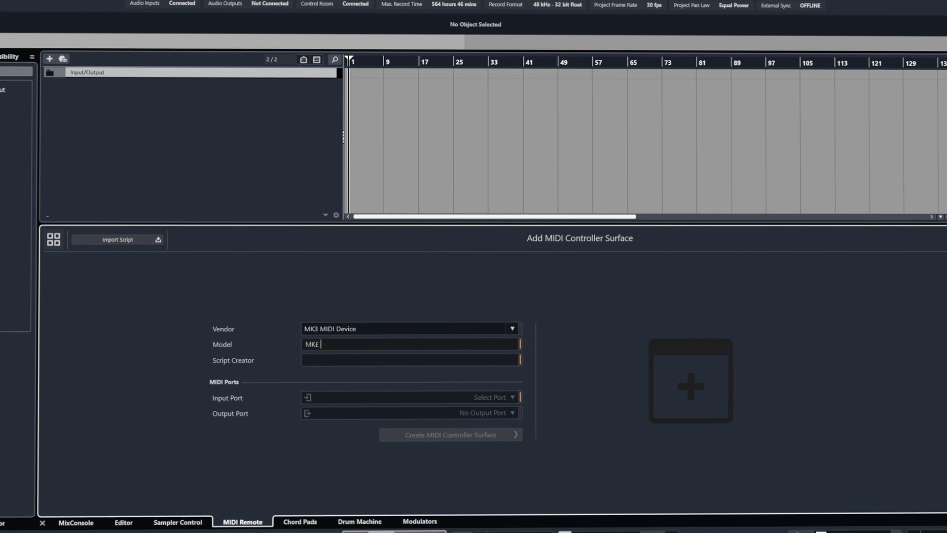
type("MIDI Device")
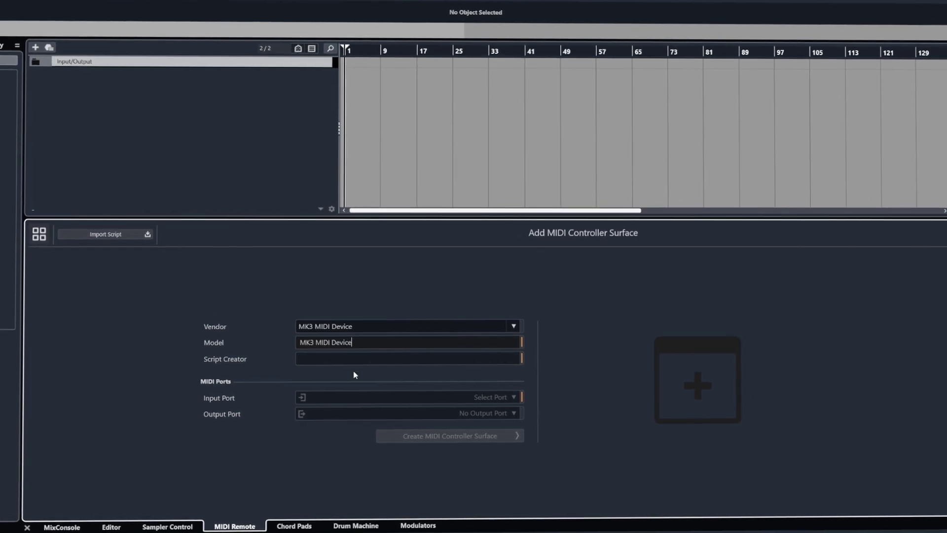
Step: Enter the script creator's name and set the ports to Console 1 MIDIIN2 and MIDIOUT2
key("Tab")
type("Marcus Dellicompagni")
left_click(423, 397)
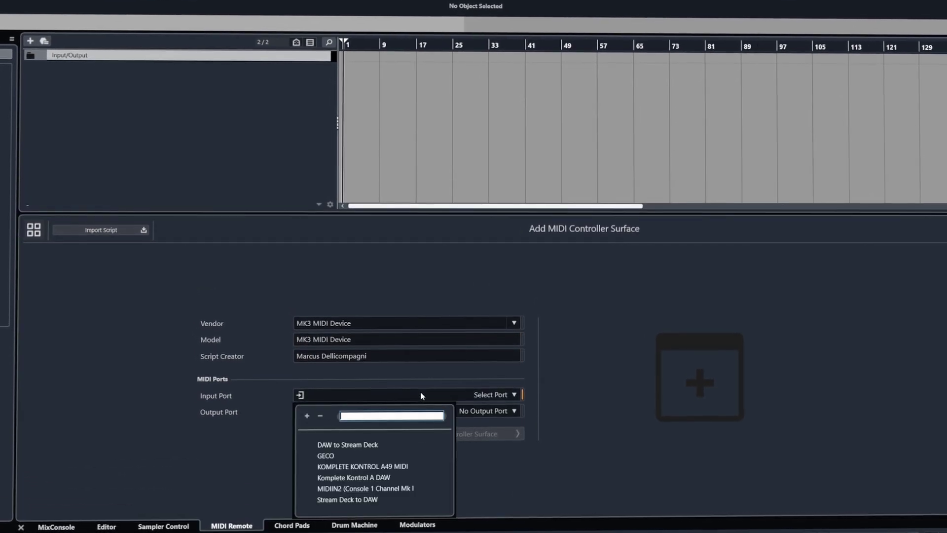
left_click(367, 487)
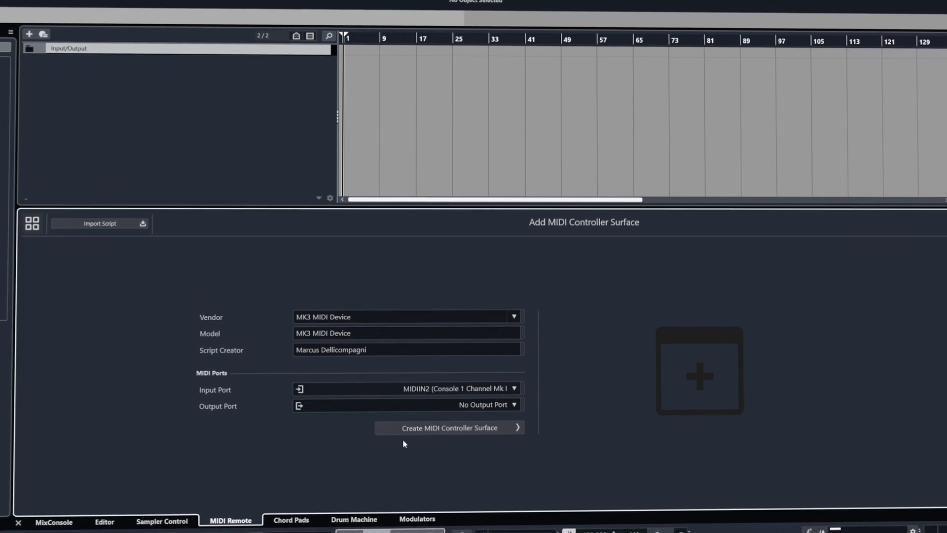
left_click(447, 403)
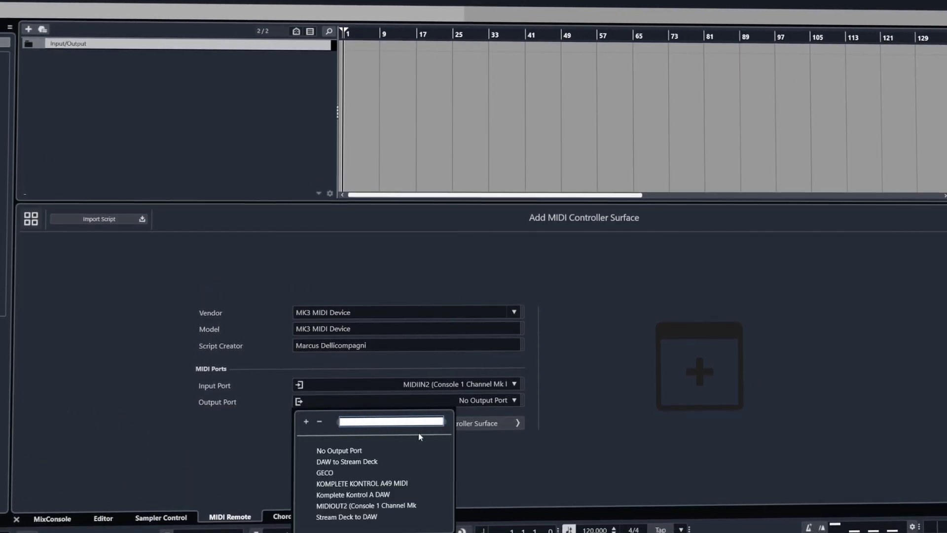
left_click(372, 502)
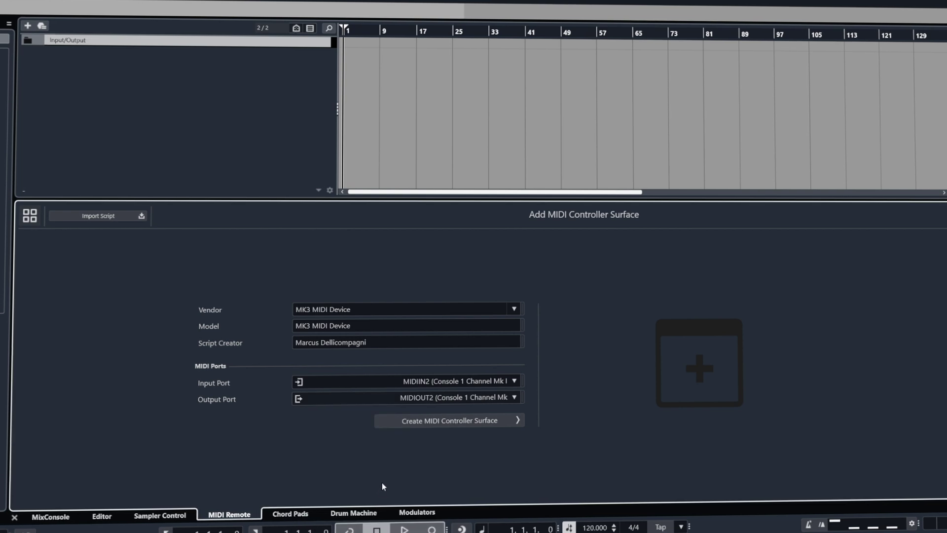
Step: Create the MIDI controller surface and add a new audio track, Audio 01
left_click(439, 421)
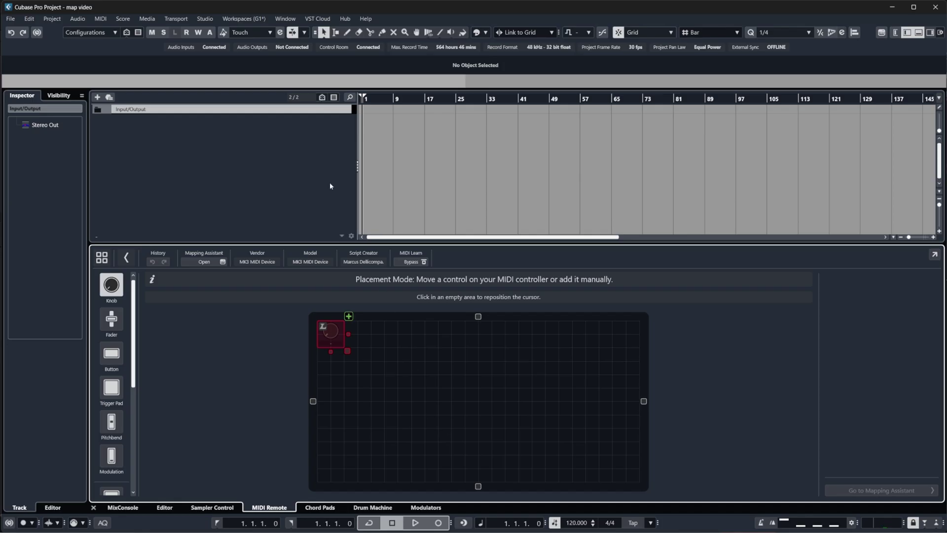
right_click(250, 145)
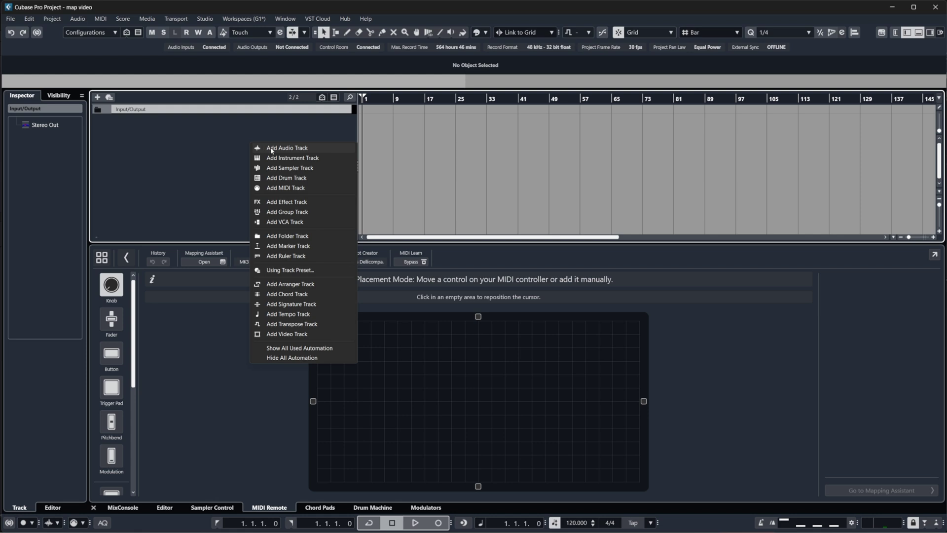
left_click(271, 148)
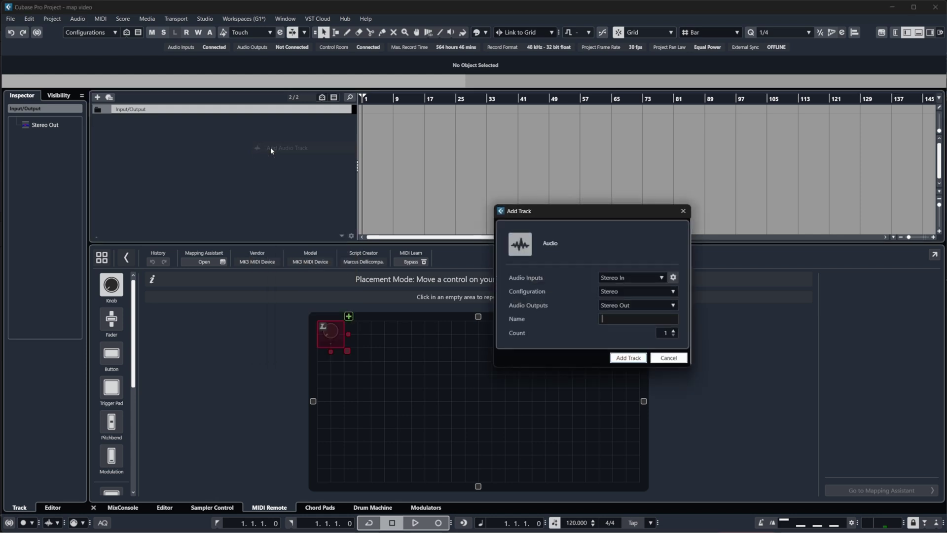
left_click(629, 359)
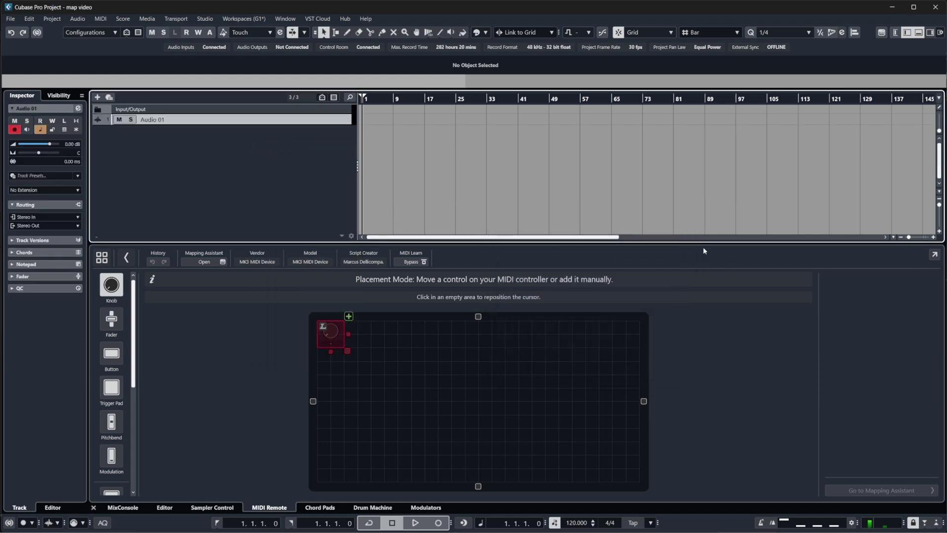
Step: Load Console 1 onto Audio 01's first insert slot
left_click(896, 32)
left_click(26, 254)
type("console")
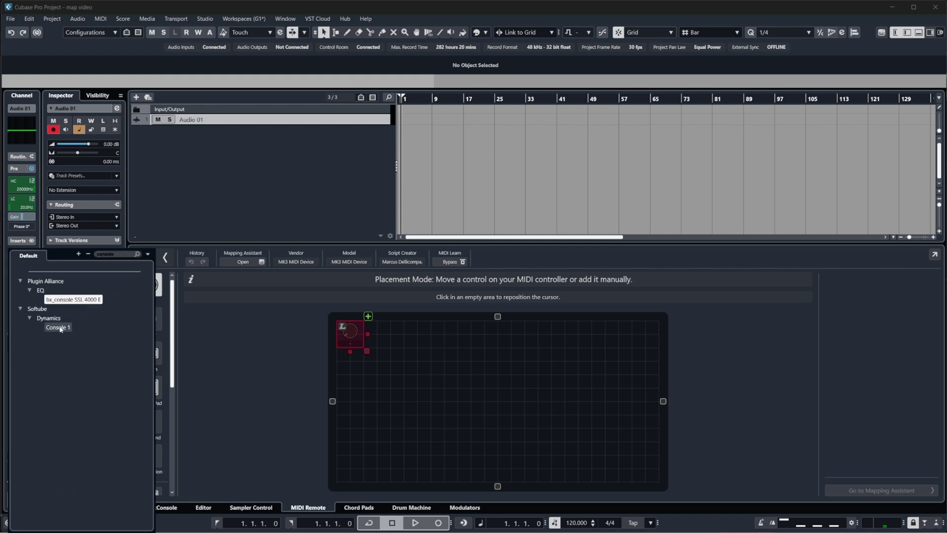
left_click(59, 327)
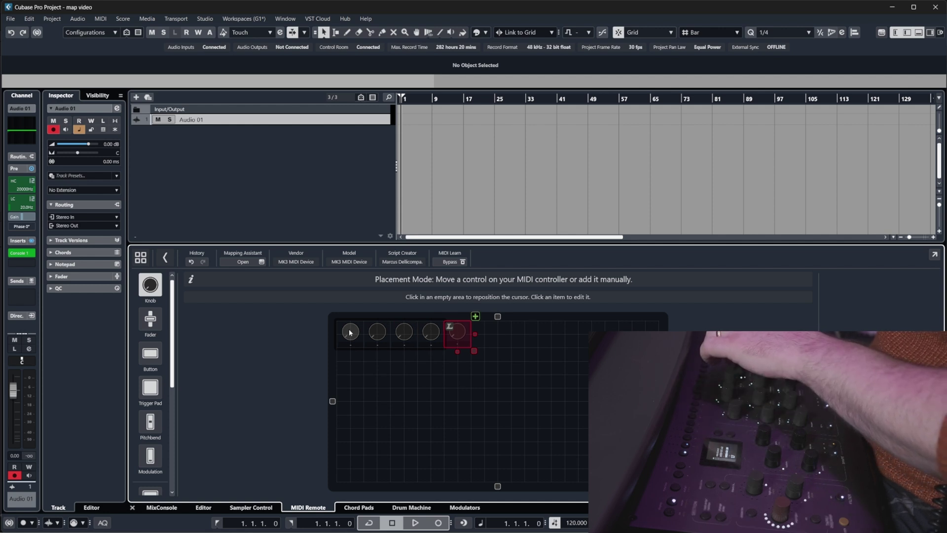
Step: Add the second and third knob rows, then move the twelve-knob block down and right
left_click(345, 356)
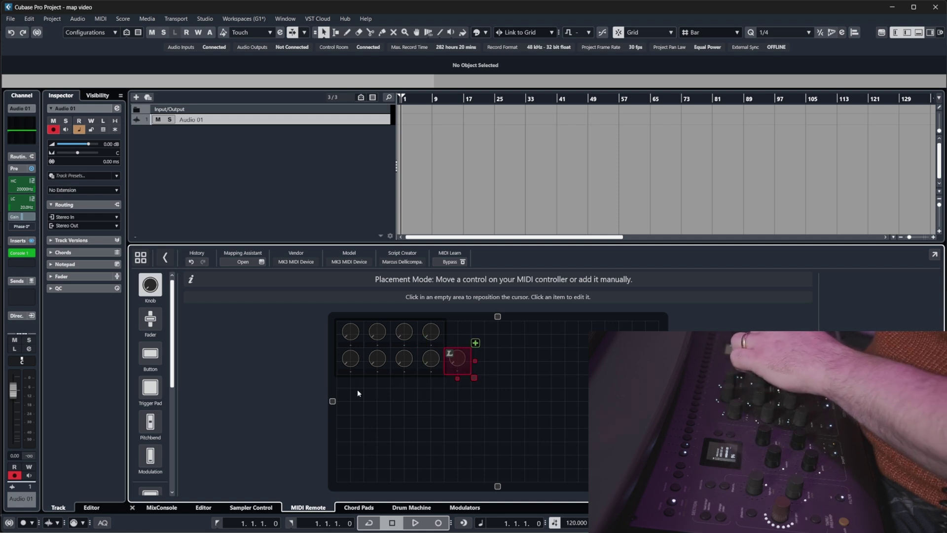
left_click(345, 381)
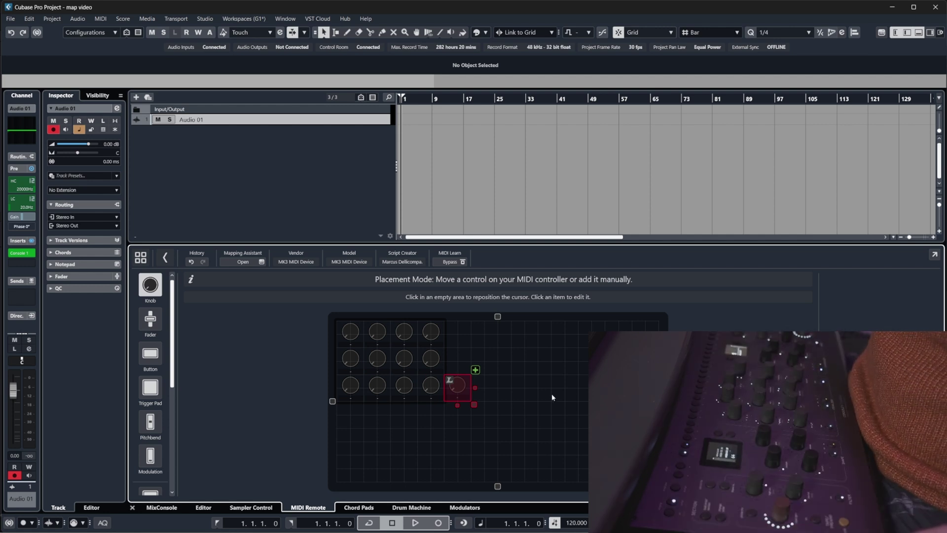
left_click(430, 386)
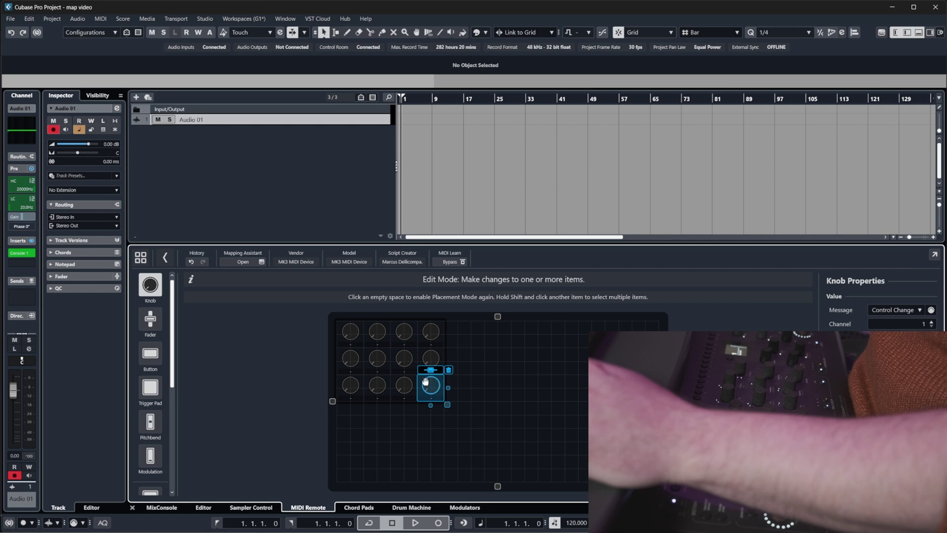
left_click(350, 342, "shift")
left_click_drag(349, 336, 409, 388)
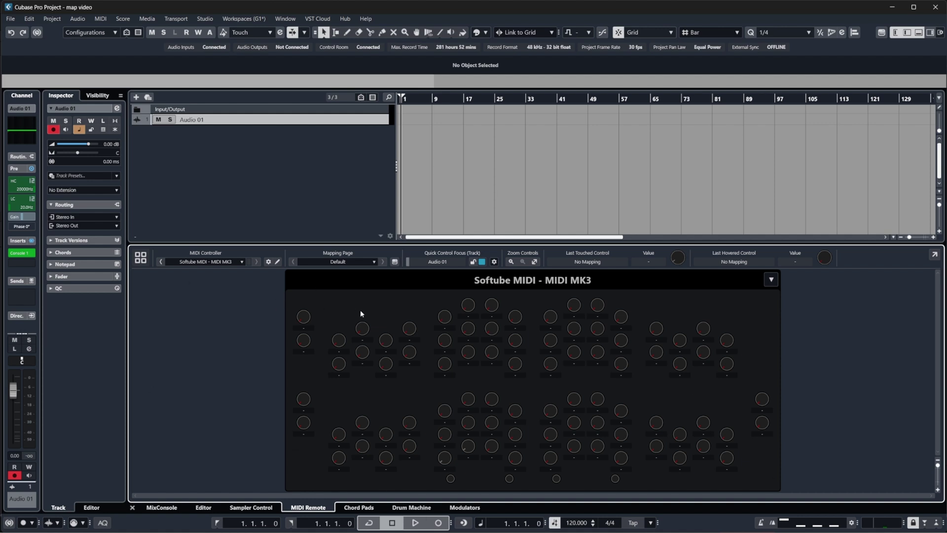
Step: Load SSL Native Channel Strip 2 onto Audio 01's second insert slot
left_click(31, 263)
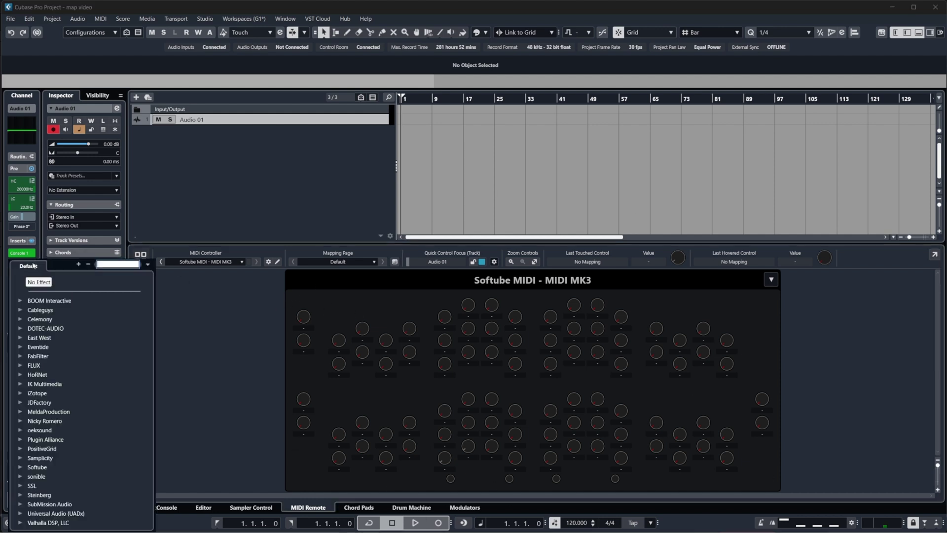
type("ssl")
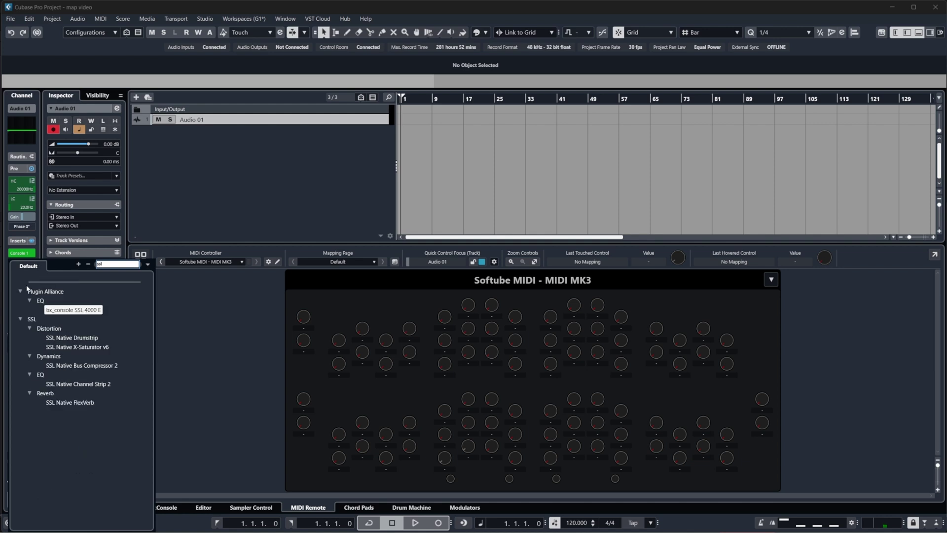
left_click(107, 385)
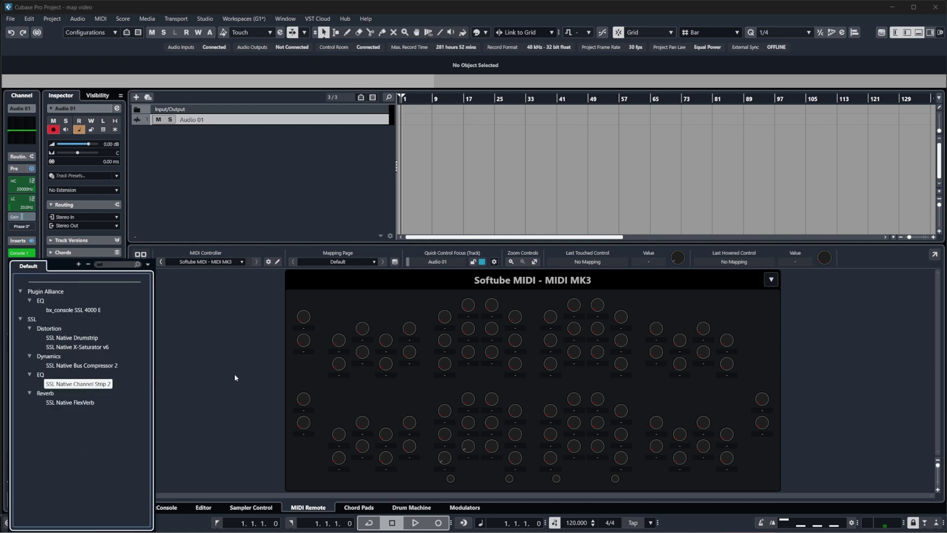
key("Return")
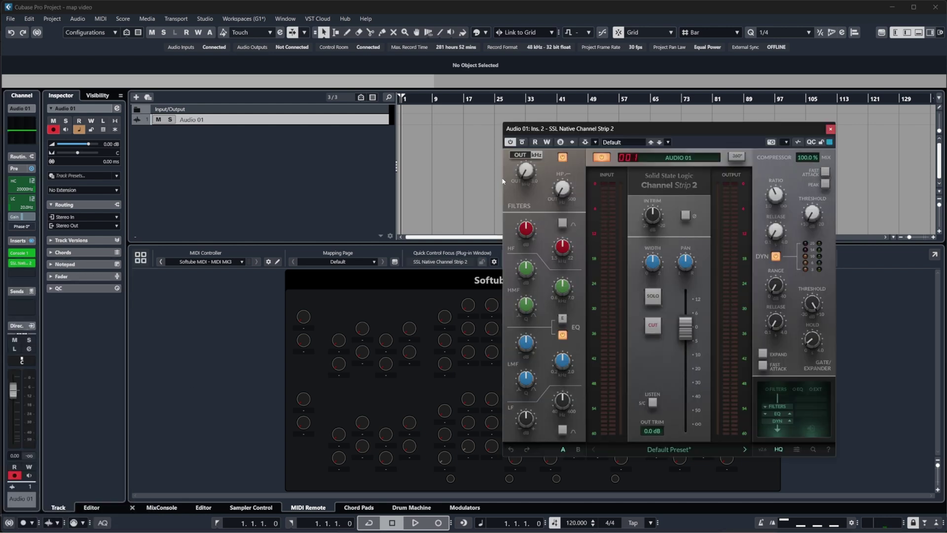
Step: Open the Mapping Assistant beside the plugin and choose the channel strip's High Pass Filter
left_click(395, 262)
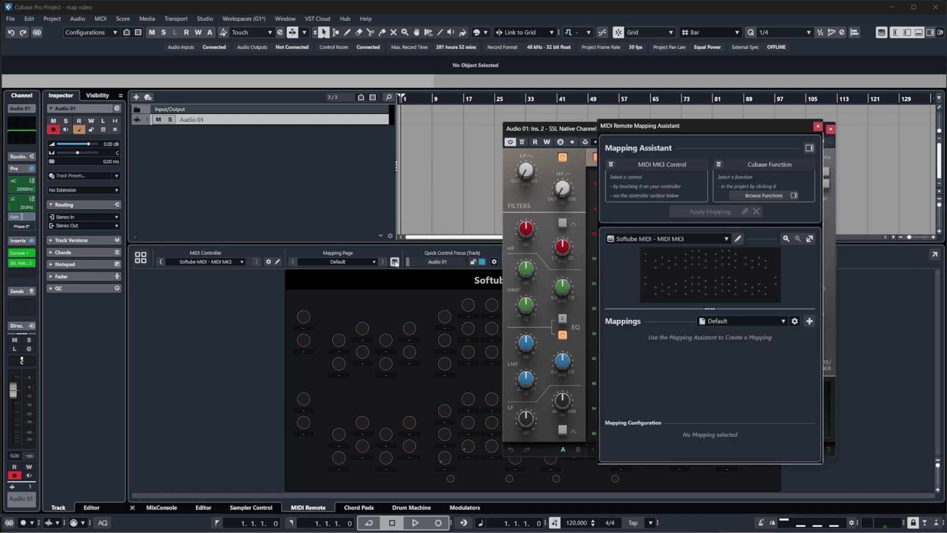
left_click_drag(718, 120, 399, 121)
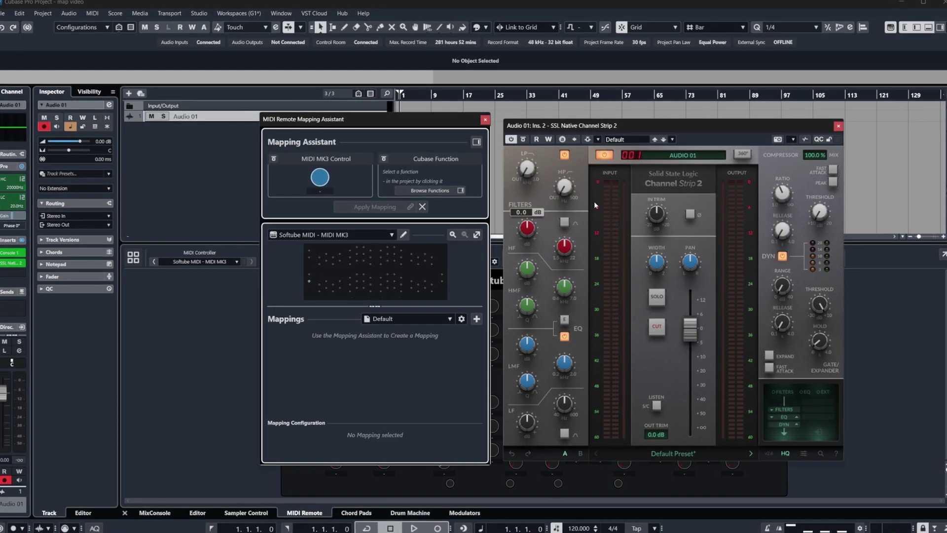
left_click(567, 174)
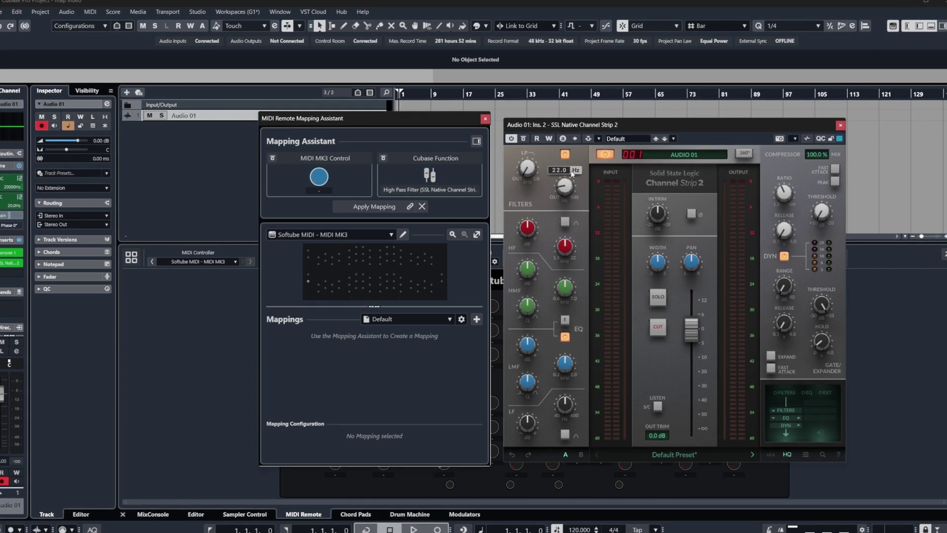
Step: Apply the High Pass mapping, map another knob to Low Pass Filter, and invert its range
left_click(400, 204)
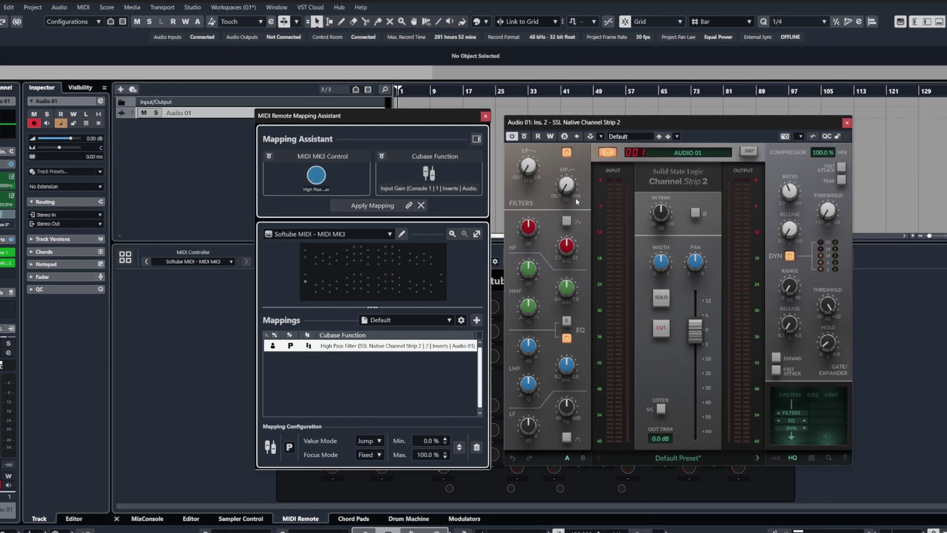
left_click(528, 150)
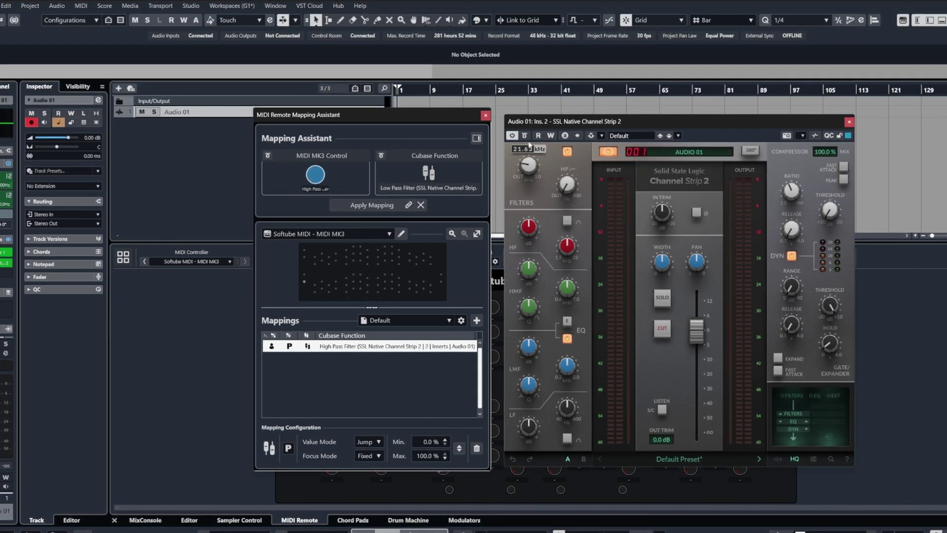
left_click(305, 271)
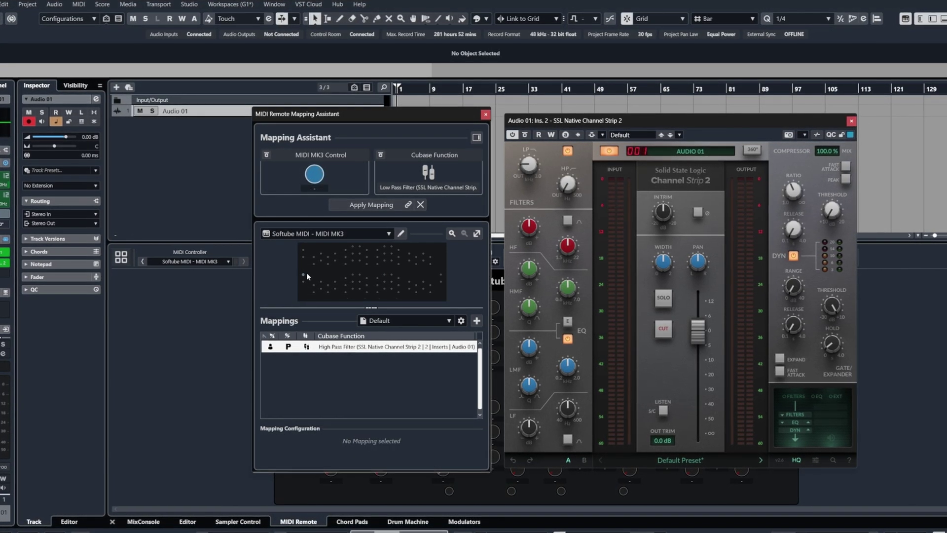
left_click(371, 204)
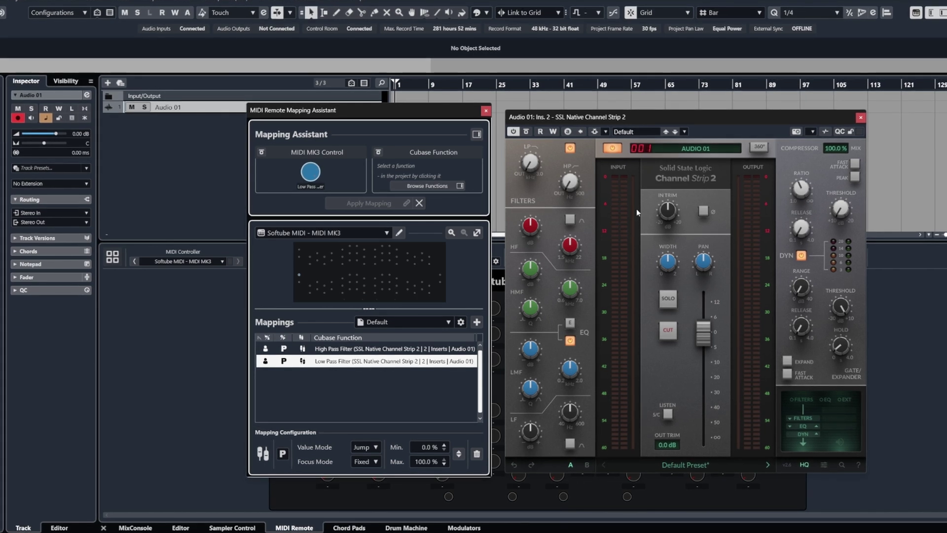
left_click(459, 455)
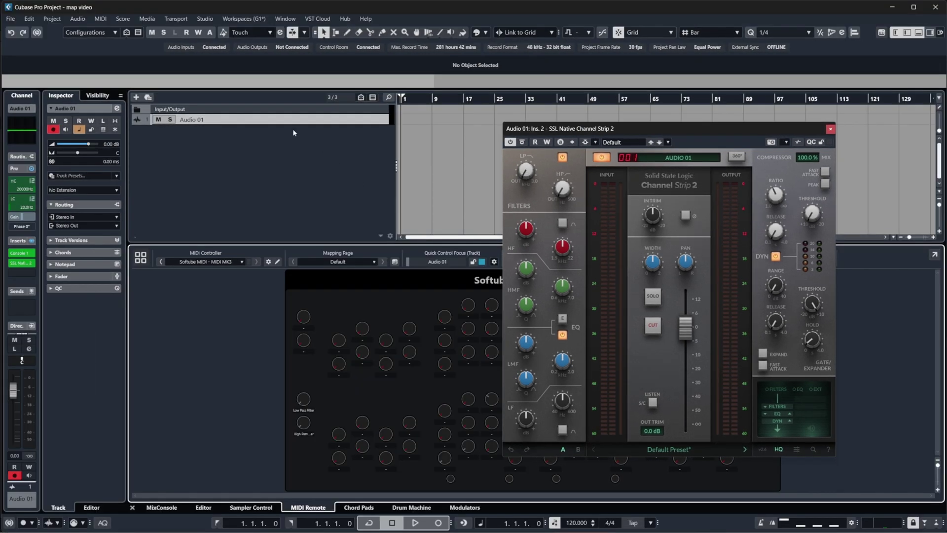
Step: Duplicate Audio 01 as Audio 01 (D), open its SSL channel strip, and select each track
right_click(295, 117)
left_click(324, 144)
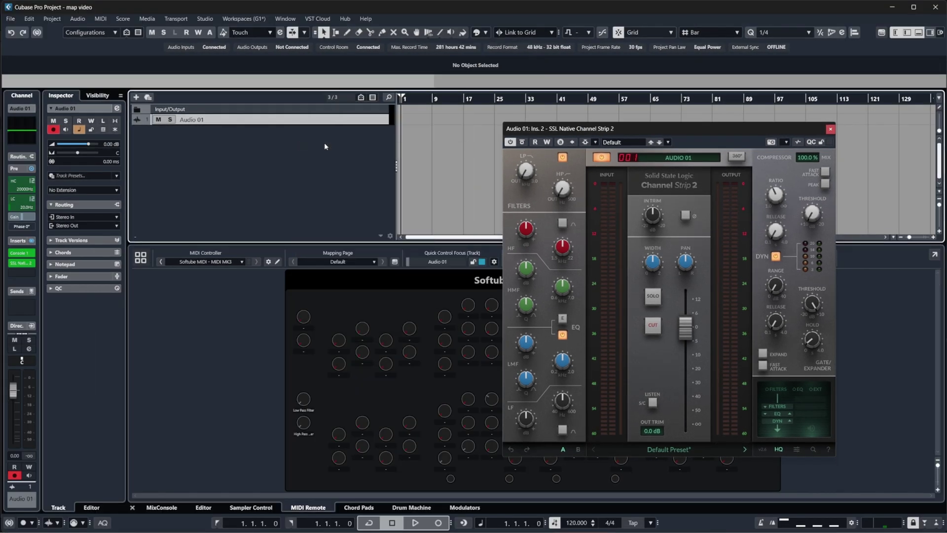
left_click(22, 264)
left_click(295, 122)
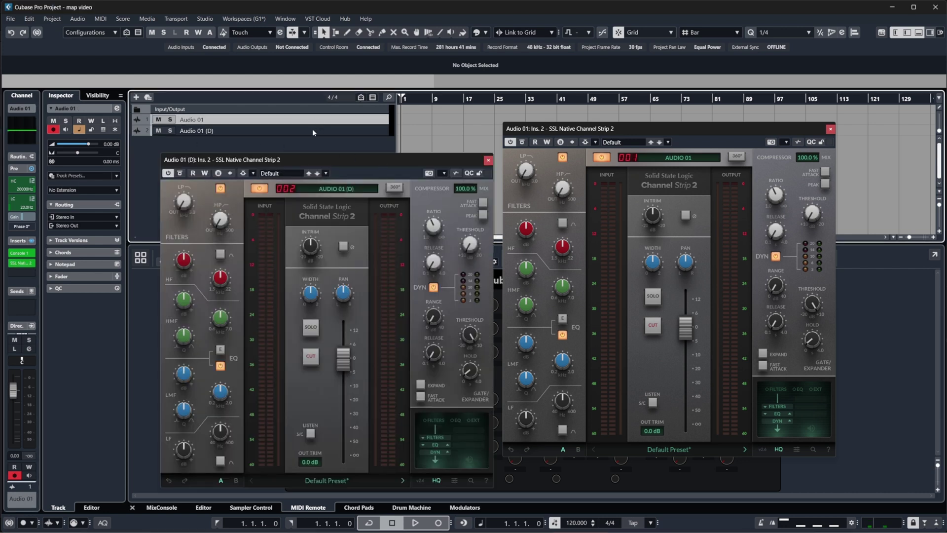
left_click(313, 132)
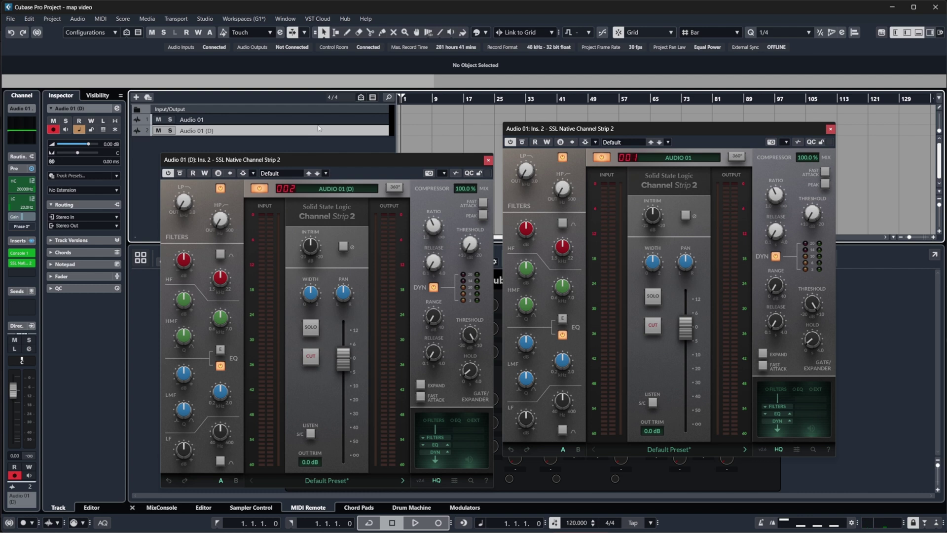
Step: Close the duplicate's channel strip and reopen the Mapping Assistant at screen centre
left_click(488, 160)
left_click(395, 262)
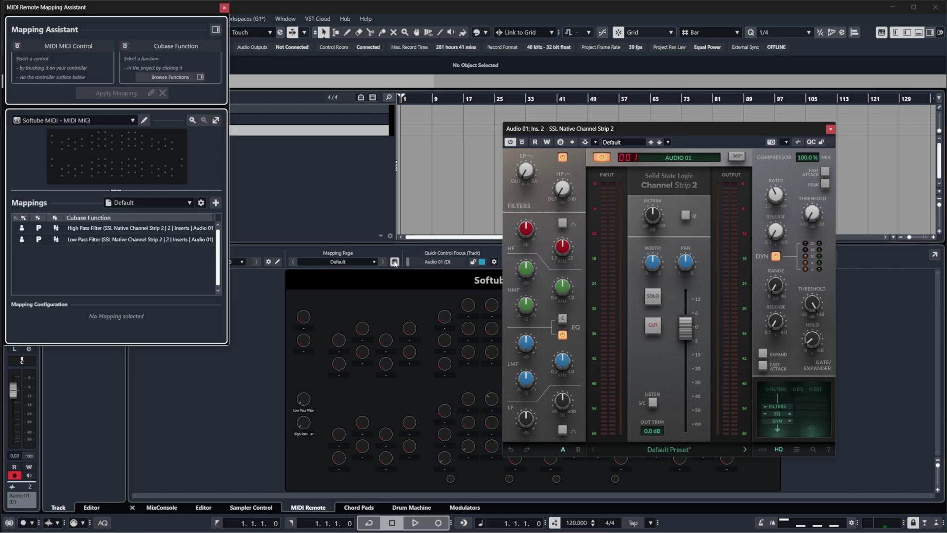
left_click_drag(117, 16, 376, 133)
Step: Set both the High Pass and Low Pass Filter mappings to Track Selection focus mode
left_click(342, 348)
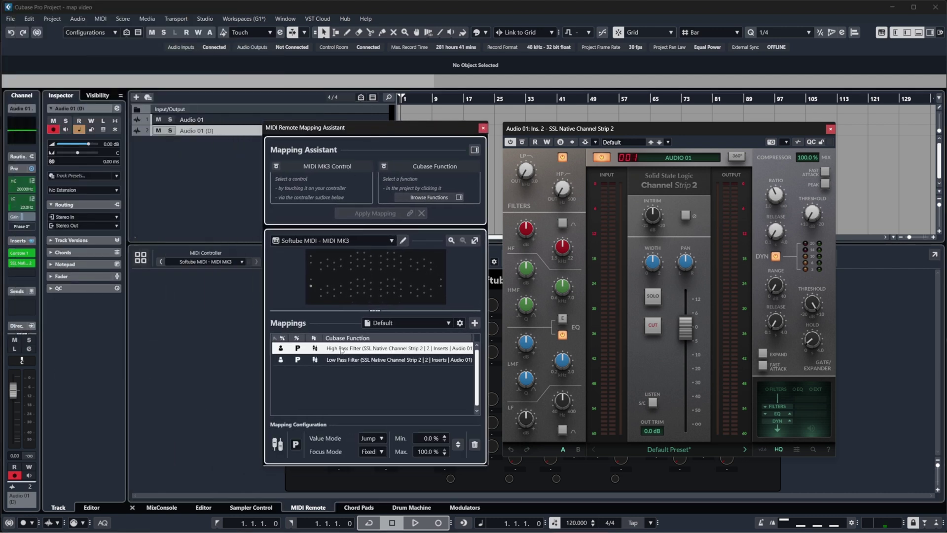
left_click(341, 361, "shift")
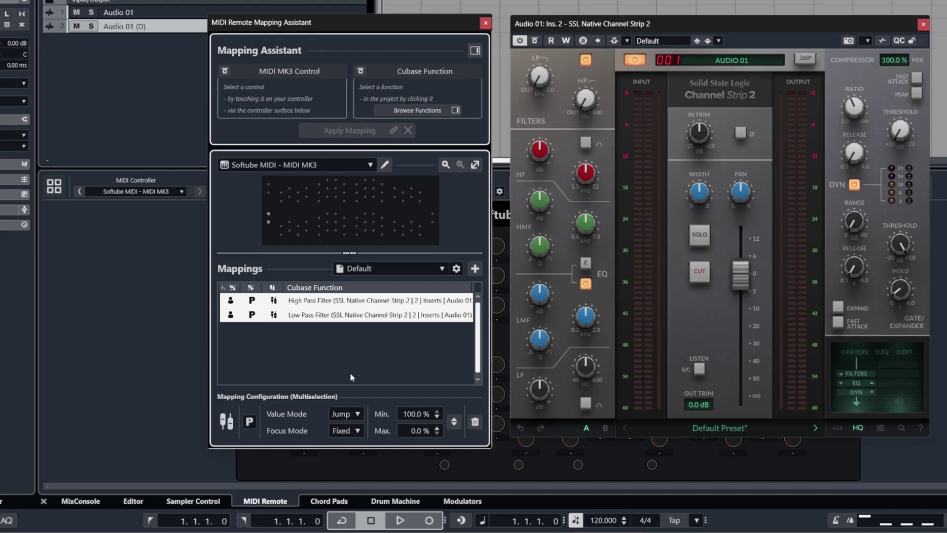
left_click(352, 432)
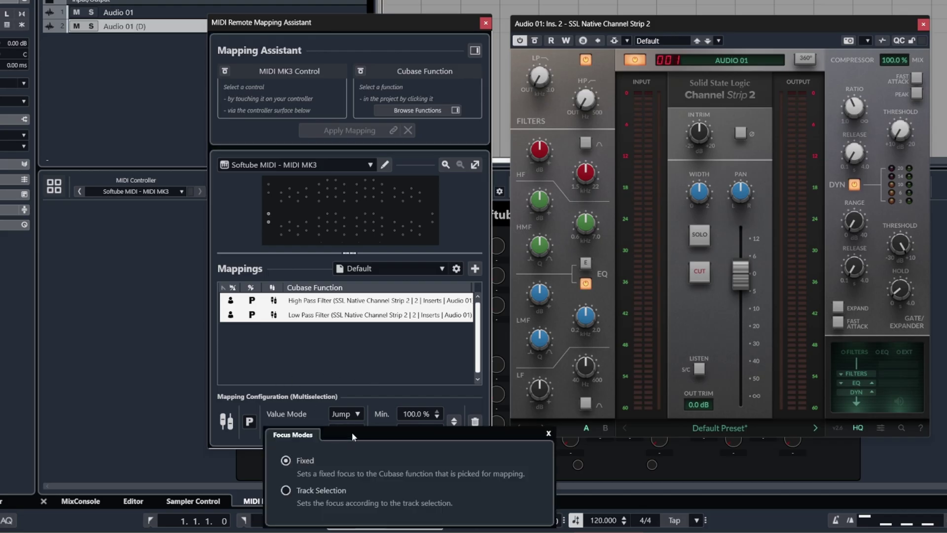
left_click(286, 491)
left_click(340, 364)
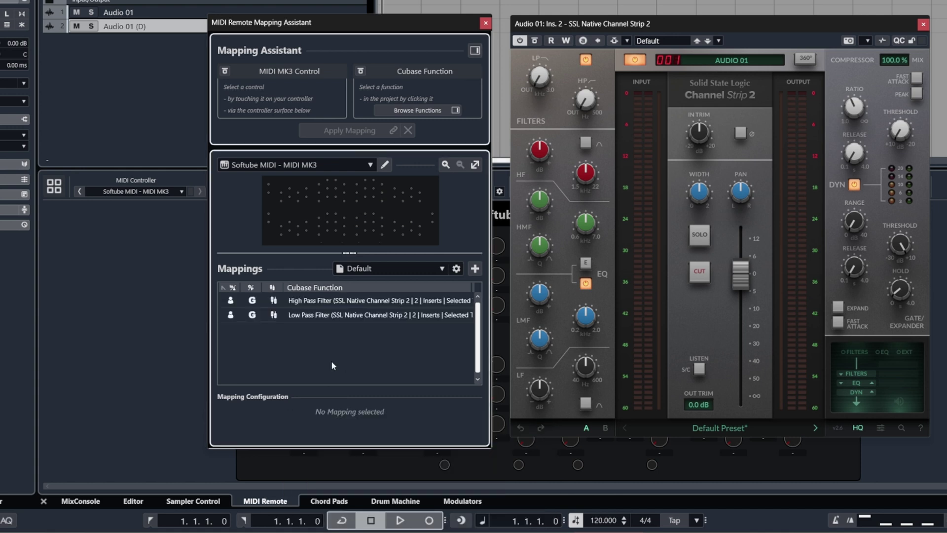
Step: Close the mapping assistant, check the SSL insert on Audio 01 (D), and toggle Pro-Q 4's MIDI Learn on and off
left_click(486, 24)
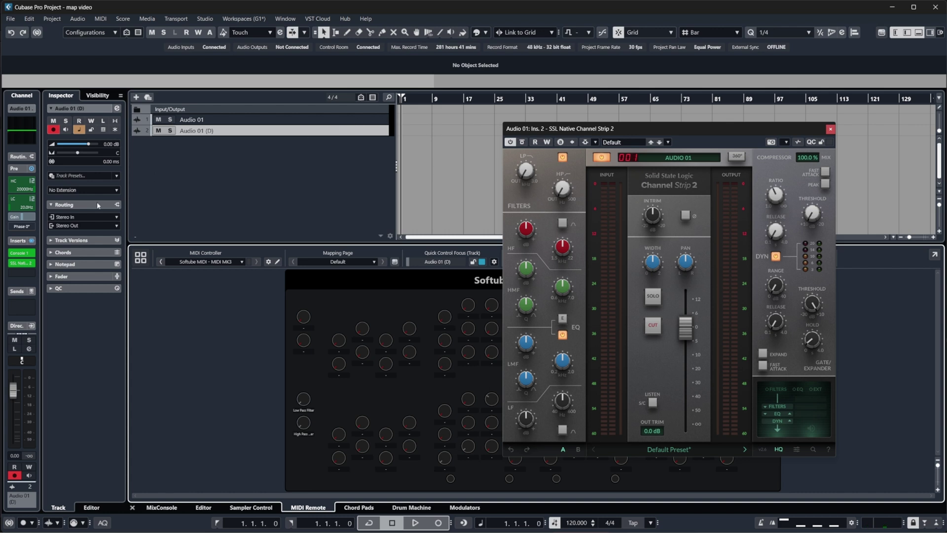
left_click(20, 262)
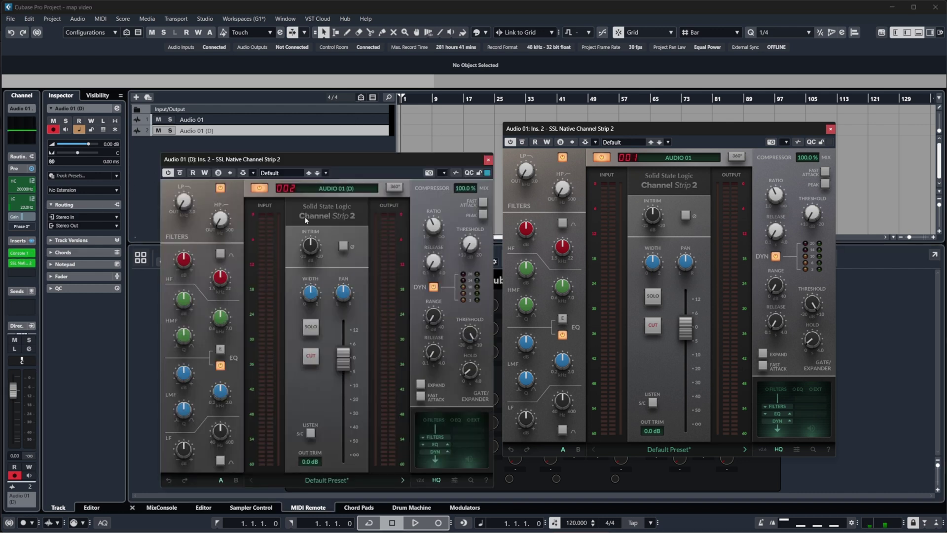
left_click(316, 122)
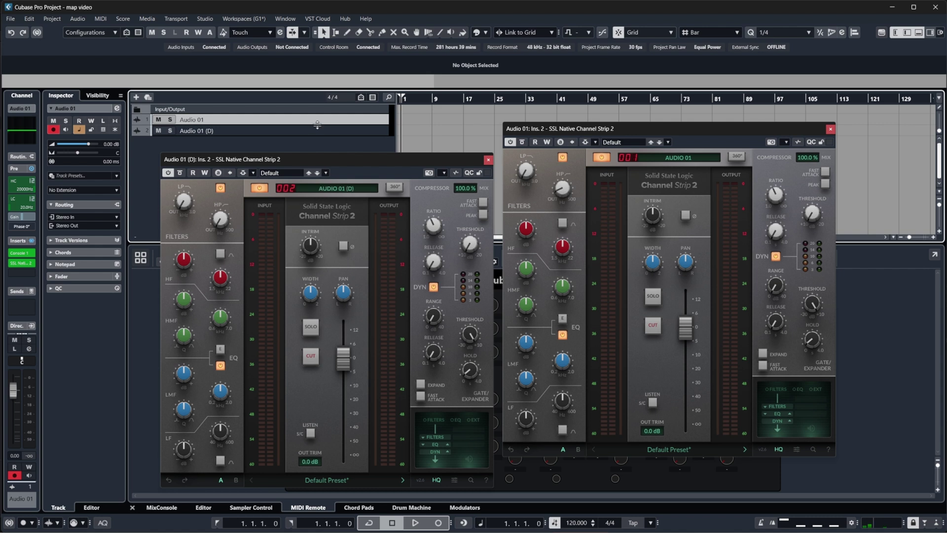
left_click(280, 131)
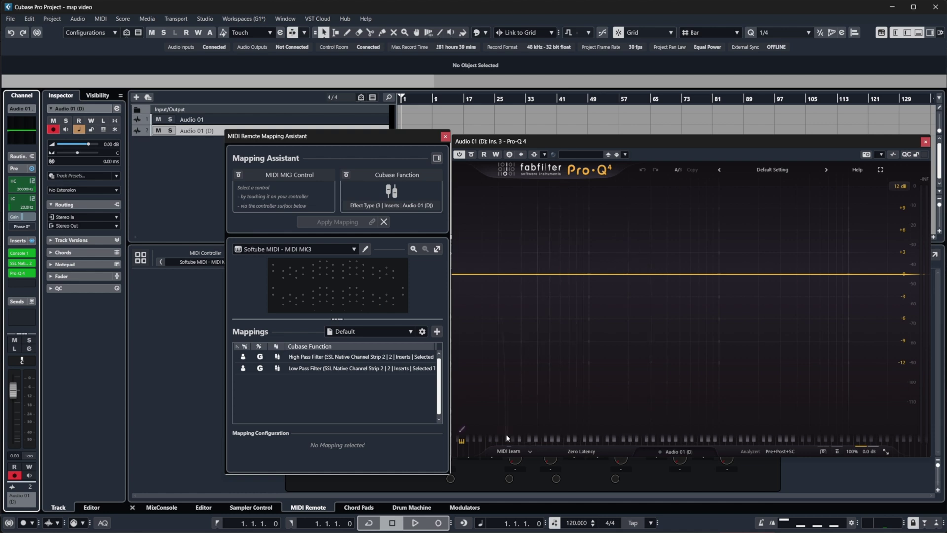
left_click(509, 451)
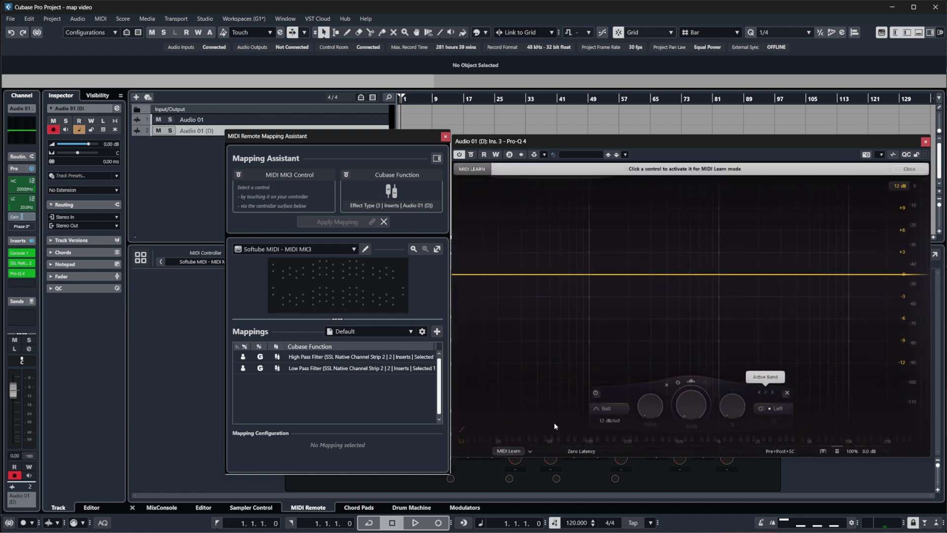
left_click(513, 451)
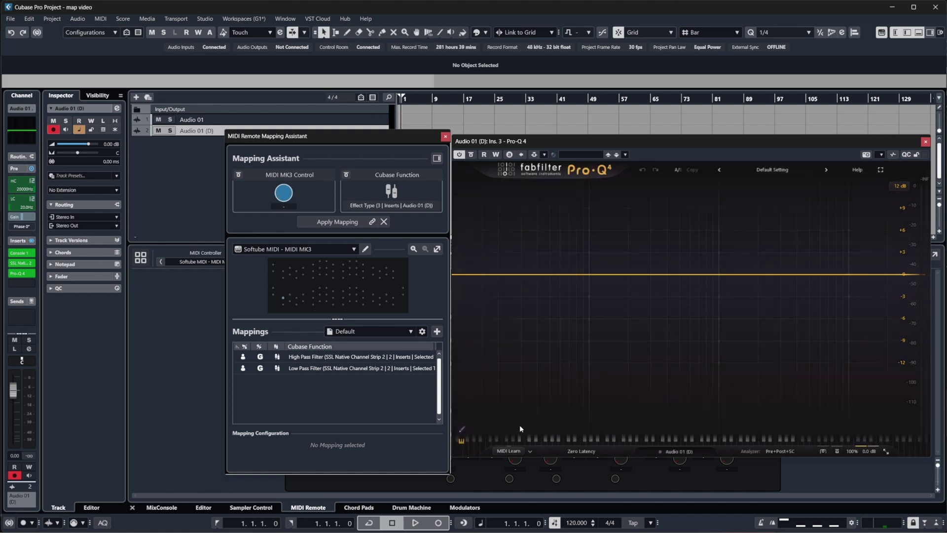
Step: Start playback, set insert slot 2 to No Effect, then reload SSL Native Channel Strip 2 there
key("space")
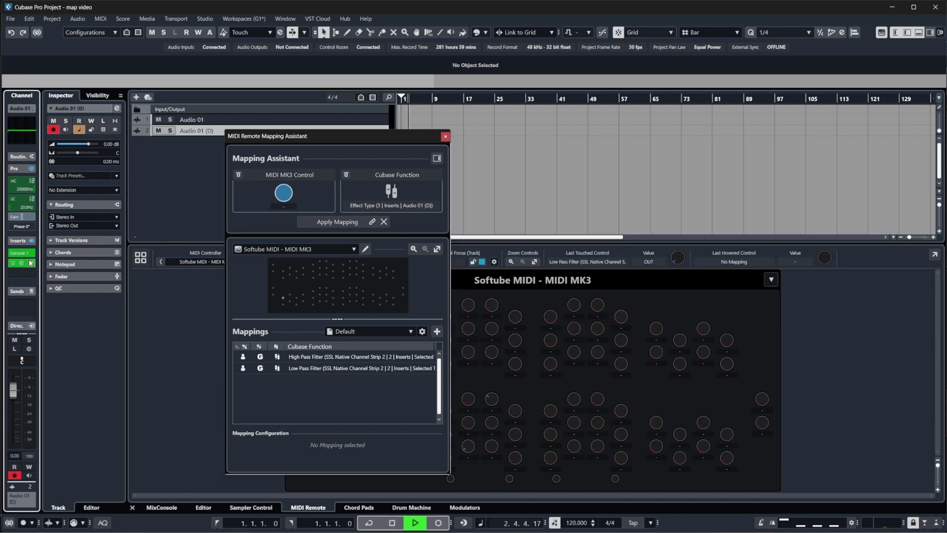
left_click(21, 263)
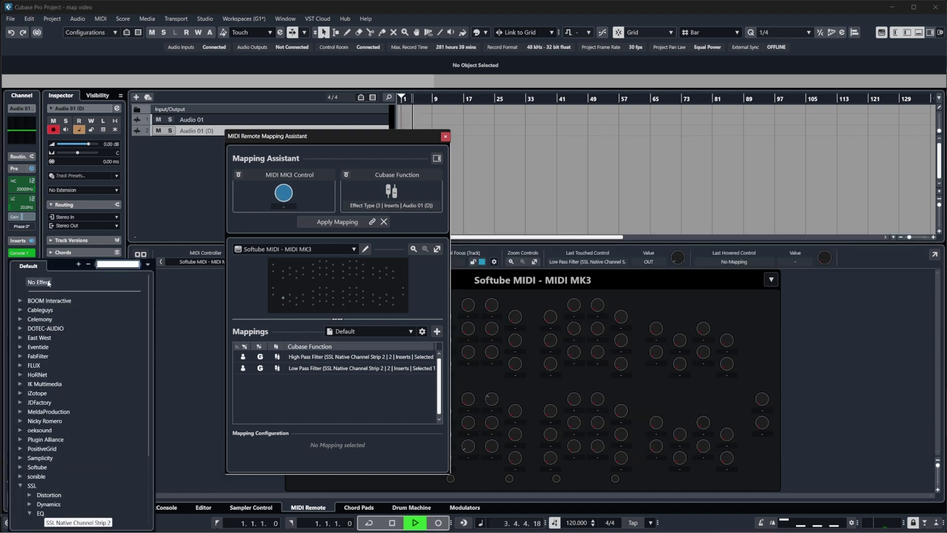
left_click(79, 301)
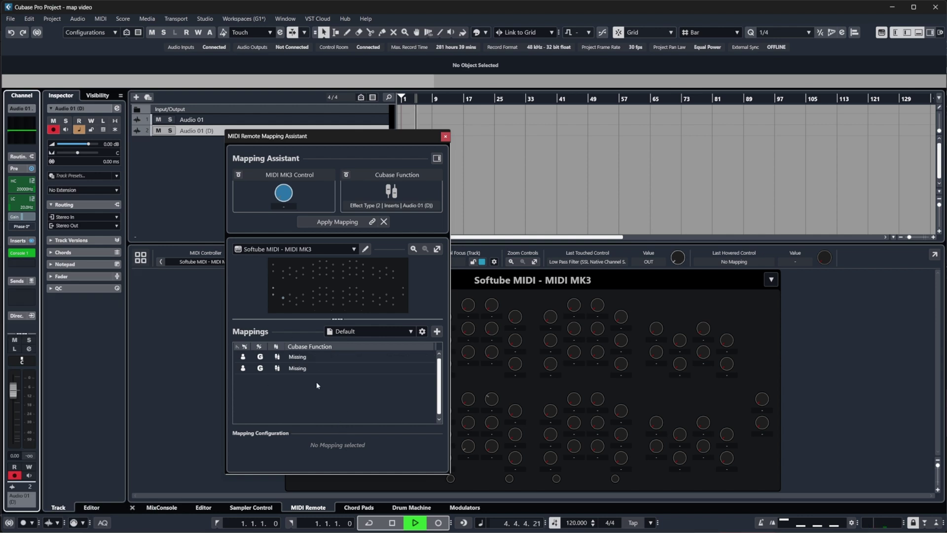
left_click(22, 262)
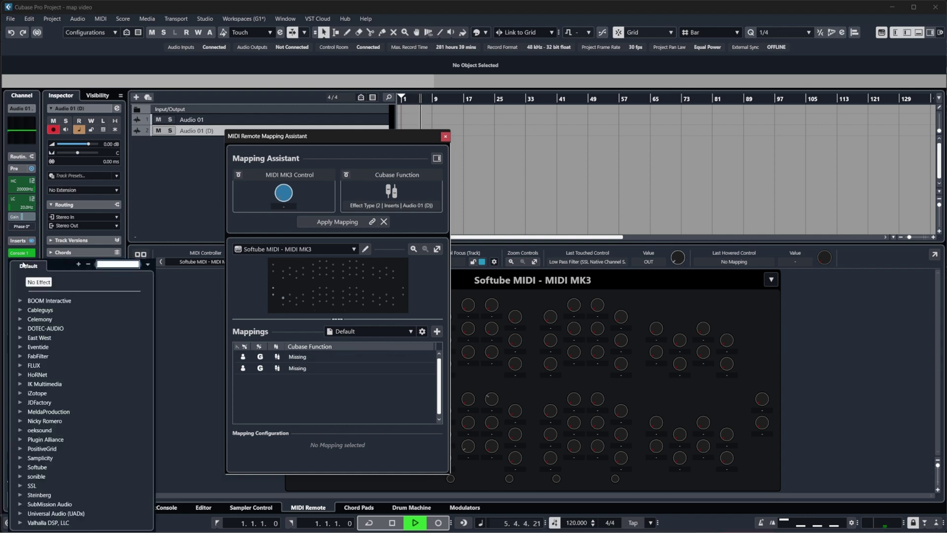
left_click(77, 384)
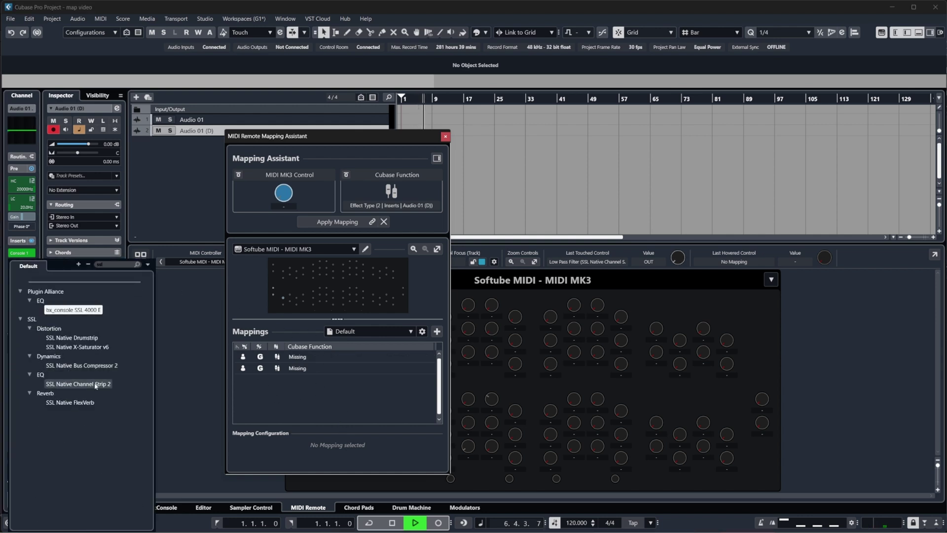